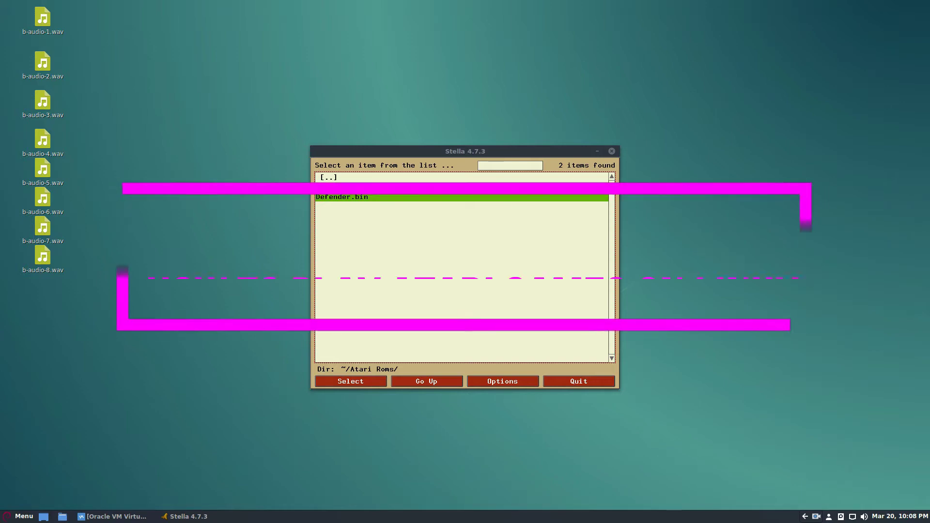
# Move the launcher window slightly higher on the desktop and go up from the Atari Roms folder to its parent folder.
pyautogui.moveTo(529, 147); pyautogui.dragTo(512, 114)
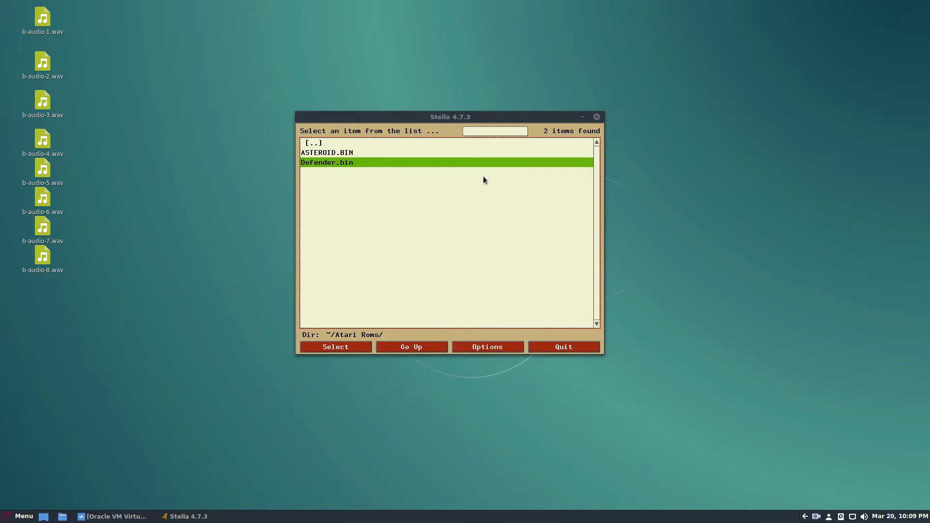
pyautogui.click(468, 256)
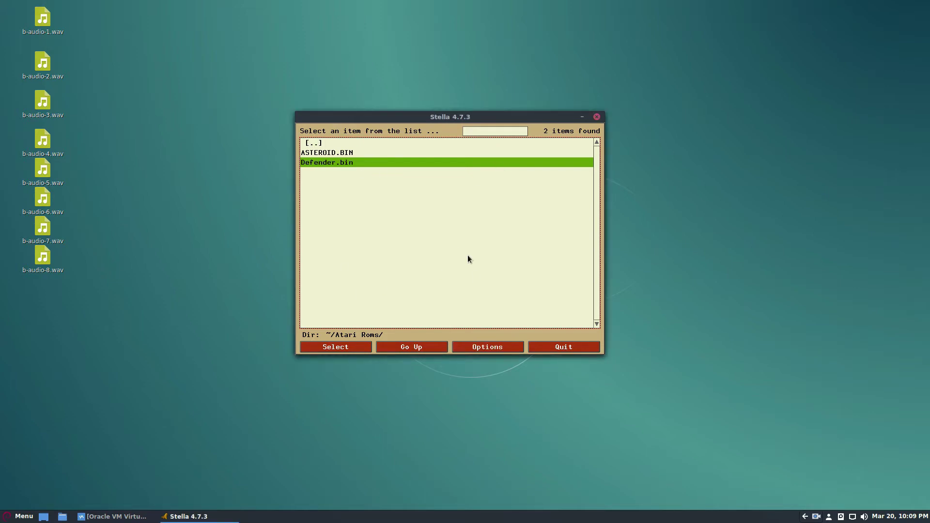
pyautogui.press('Up')
pyautogui.press('Down')
pyautogui.press('Up')
pyautogui.press('BackSpace')
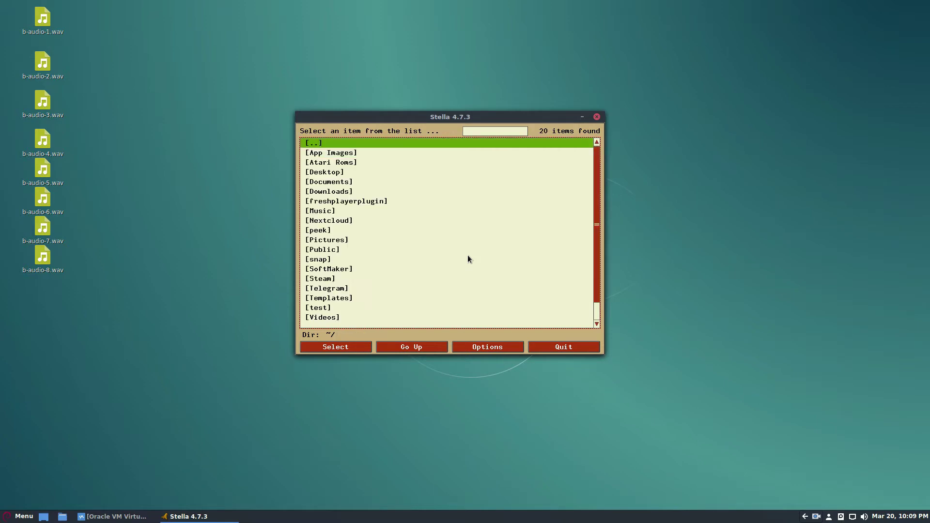
# Browse the folders in the home directory and reopen the Atari Roms folder.
pyautogui.press('Down')
pyautogui.press('Down')
pyautogui.press('Down')
pyautogui.press('Up')
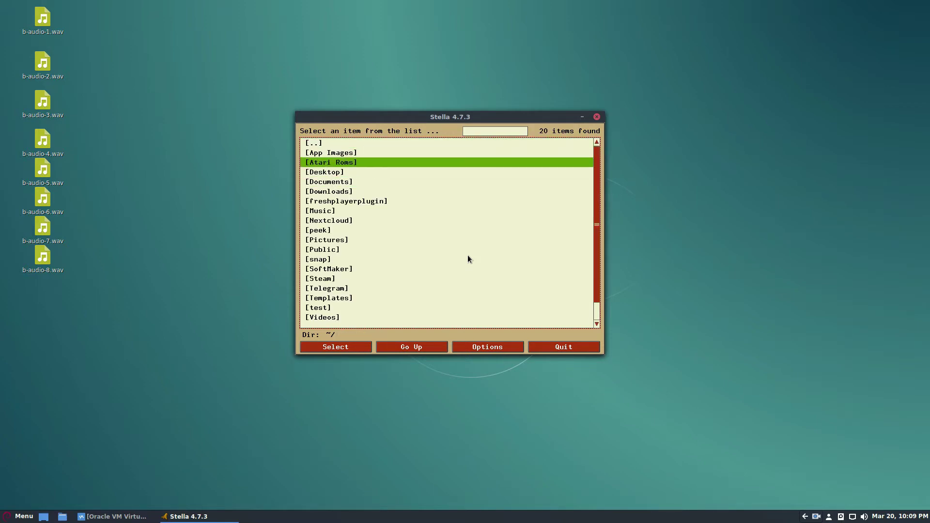
pyautogui.press('Down')
pyautogui.press('Down')
pyautogui.press('Down')
pyautogui.press('Down')
pyautogui.press('Up')
pyautogui.press('Up')
pyautogui.press('Up')
pyautogui.press('Up')
pyautogui.press('Return')
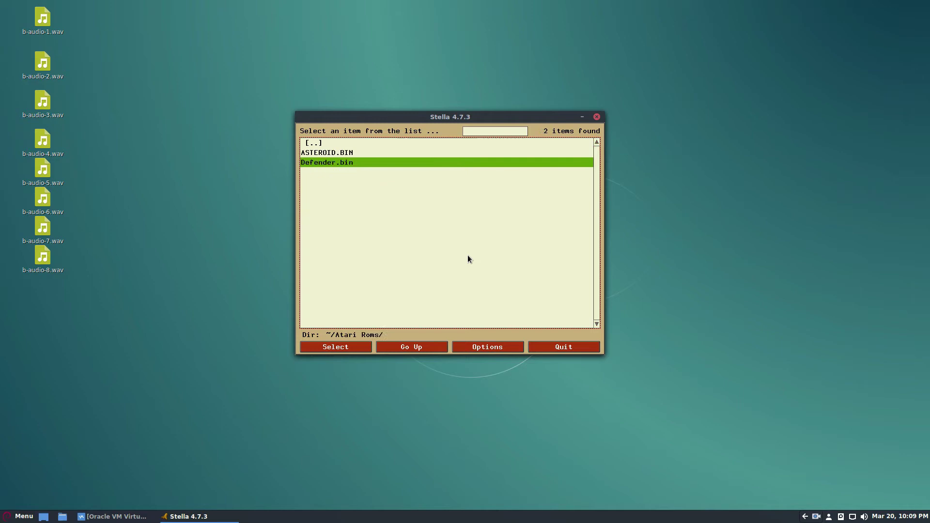
pyautogui.press('Up')
pyautogui.press('Down')
pyautogui.press('Up')
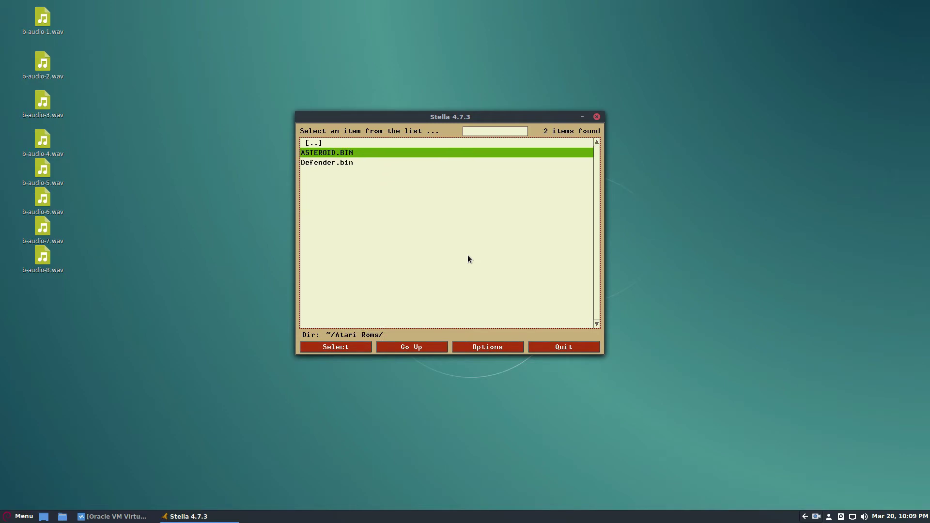
pyautogui.press('Up')
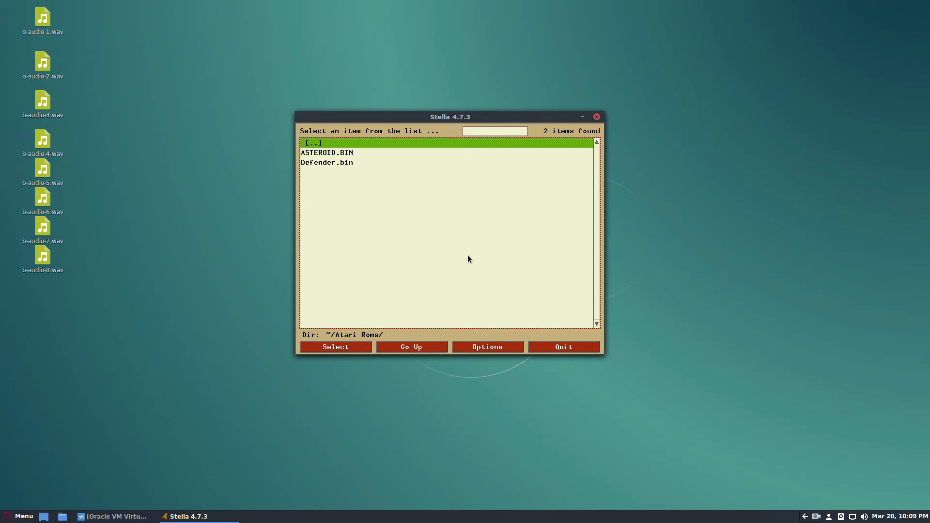
pyautogui.press('Down')
pyautogui.press('Down')
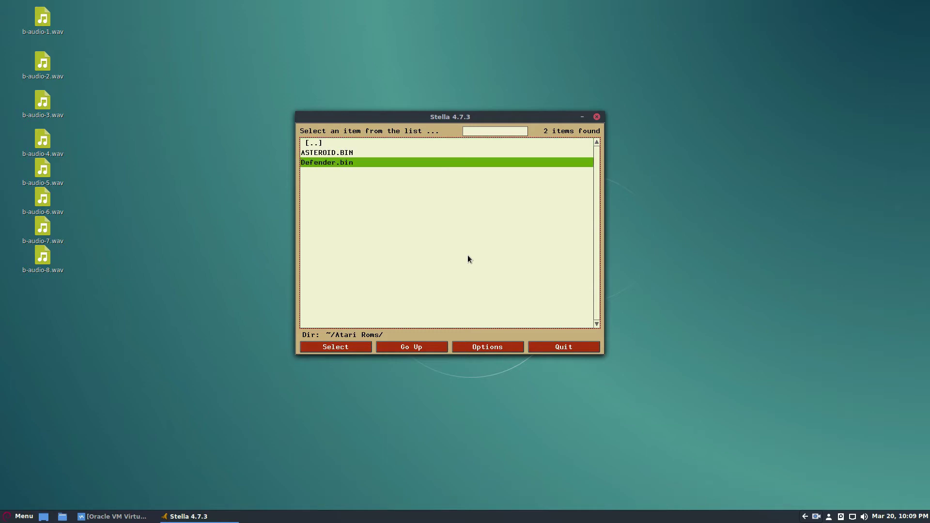
pyautogui.press('Up')
pyautogui.press('Down')
pyautogui.press('Up')
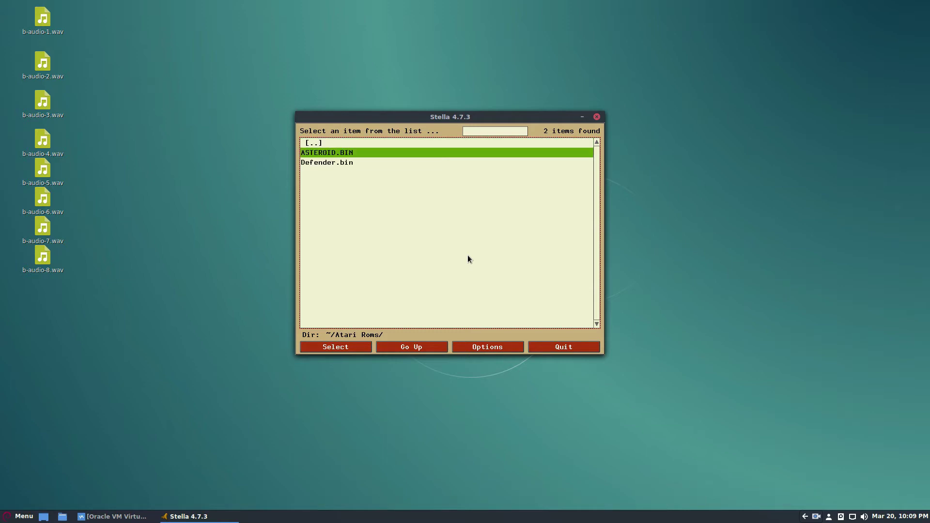
pyautogui.press('Down')
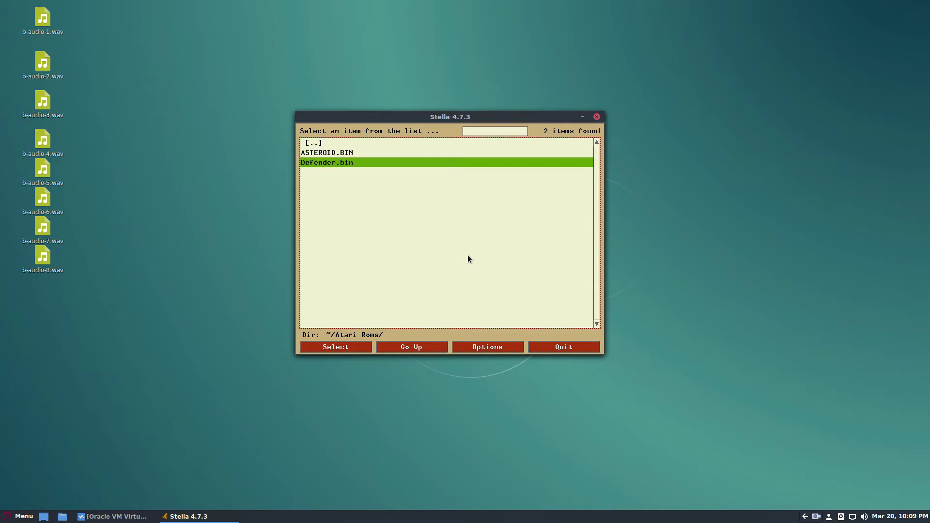
# Launch the Defender.bin ROM from the Atari Roms folder.
pyautogui.press('Up')
pyautogui.press('Down')
pyautogui.press('Return')
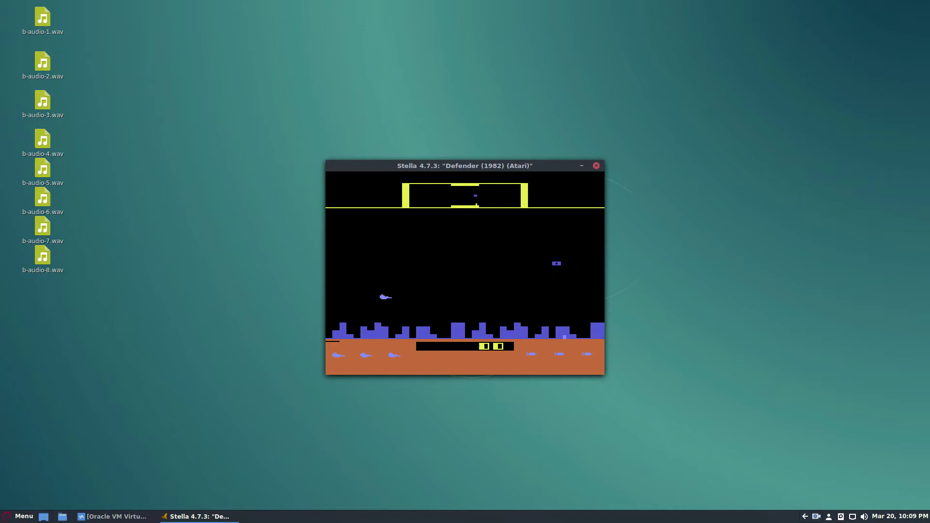
# Play Defender briefly, steering the ship and firing at enemies, and exit to the ROM launcher.
pyautogui.press('Up')
pyautogui.press('Right')
pyautogui.press('space')
pyautogui.press('Down')
pyautogui.press('space')
pyautogui.press('Up')
pyautogui.press('space')
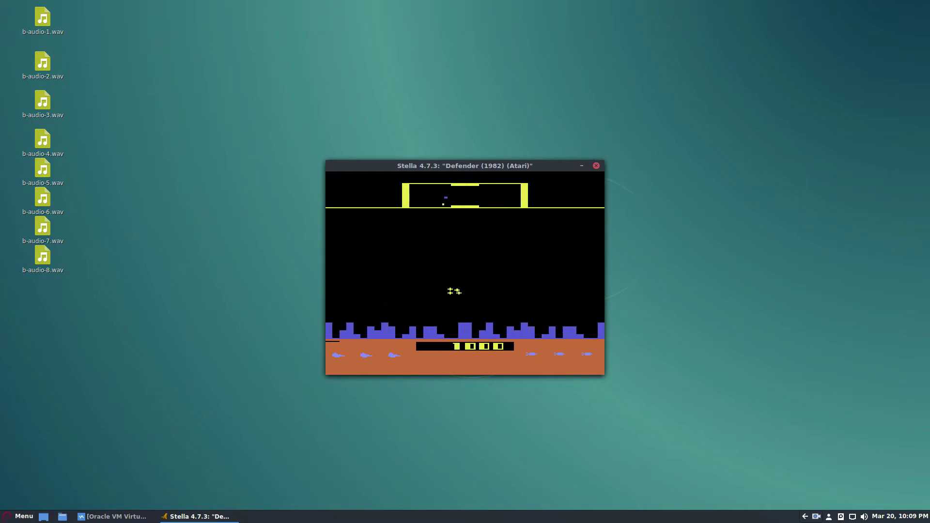
pyautogui.press('Escape')
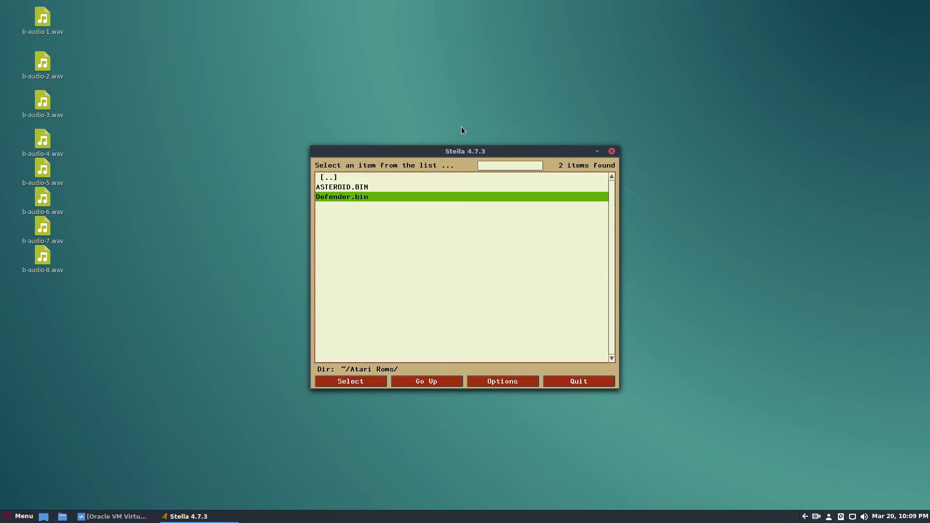
# Look through the input settings for emulation events, UI events, and devices and ports, and cancel the dialog.
pyautogui.click(498, 384)
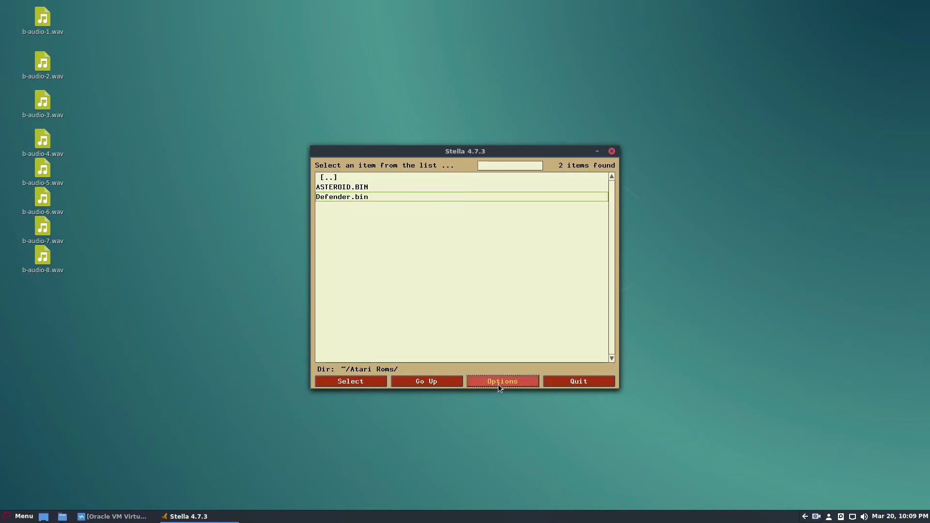
pyautogui.click(419, 259)
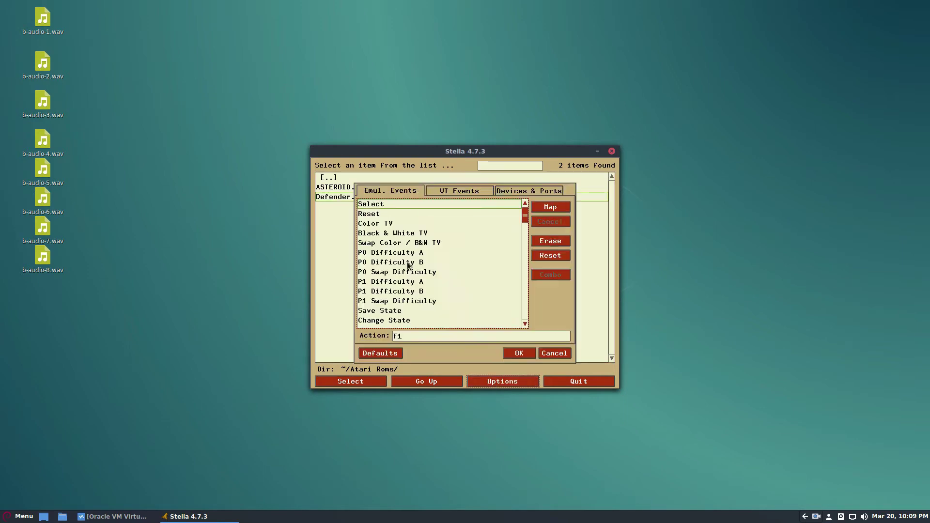
pyautogui.scroll(-4, 402, 234)
pyautogui.click(462, 191)
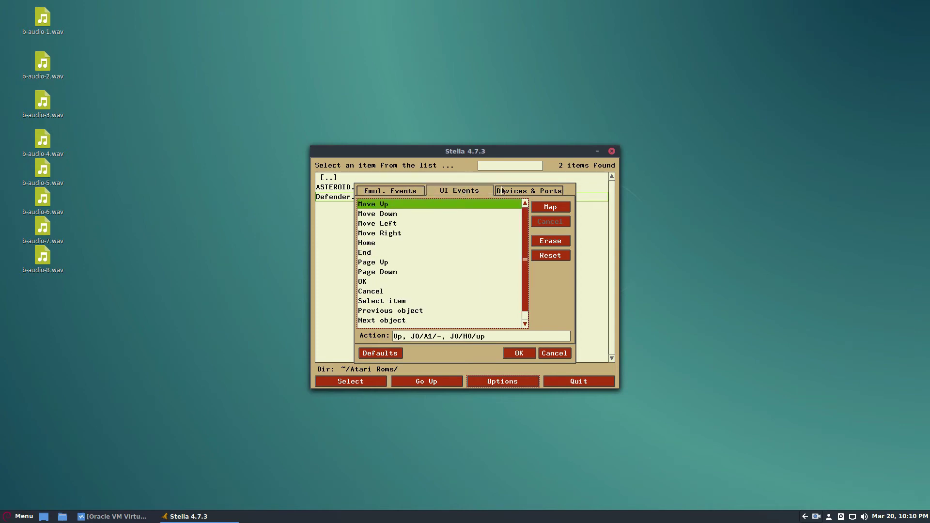
pyautogui.click(536, 192)
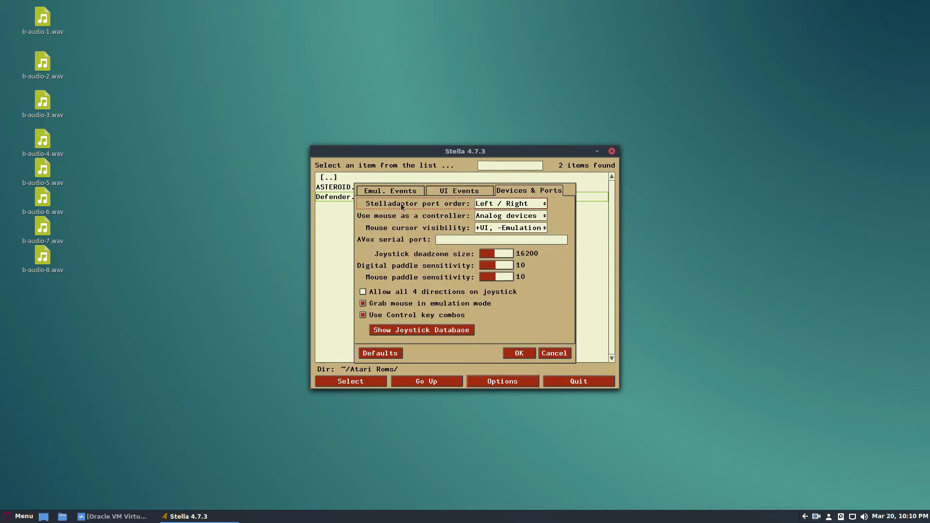
pyautogui.click(448, 191)
pyautogui.click(394, 191)
pyautogui.scroll(-10, 436, 233)
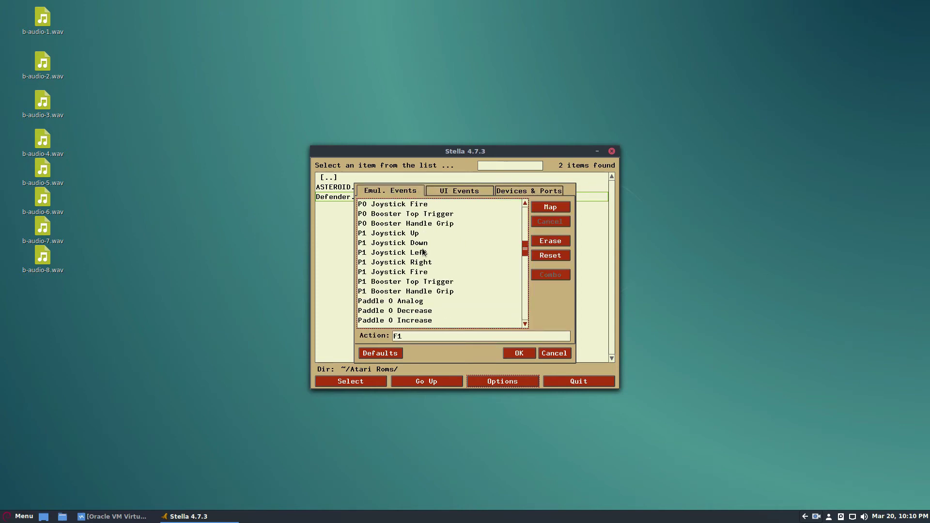
pyautogui.scroll(5, 426, 247)
pyautogui.scroll(-2, 420, 242)
pyautogui.scroll(-8, 415, 235)
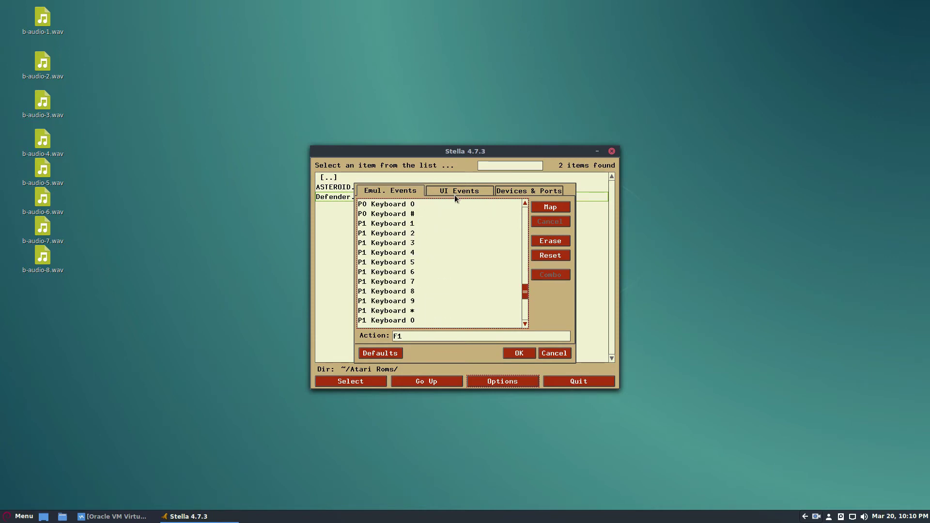
pyautogui.click(551, 355)
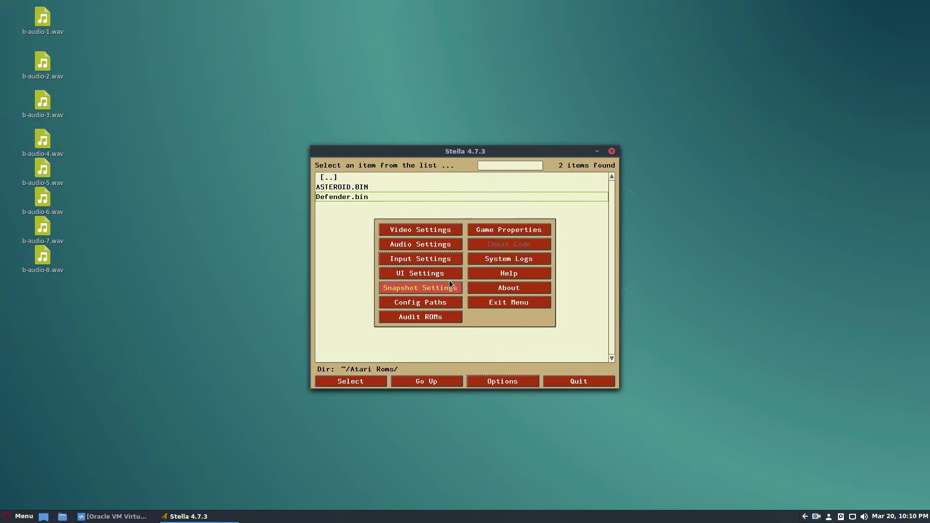
# Reopen the input settings and compare the emulation event list with the UI event list.
pyautogui.click(414, 260)
pyautogui.scroll(-5, 406, 228)
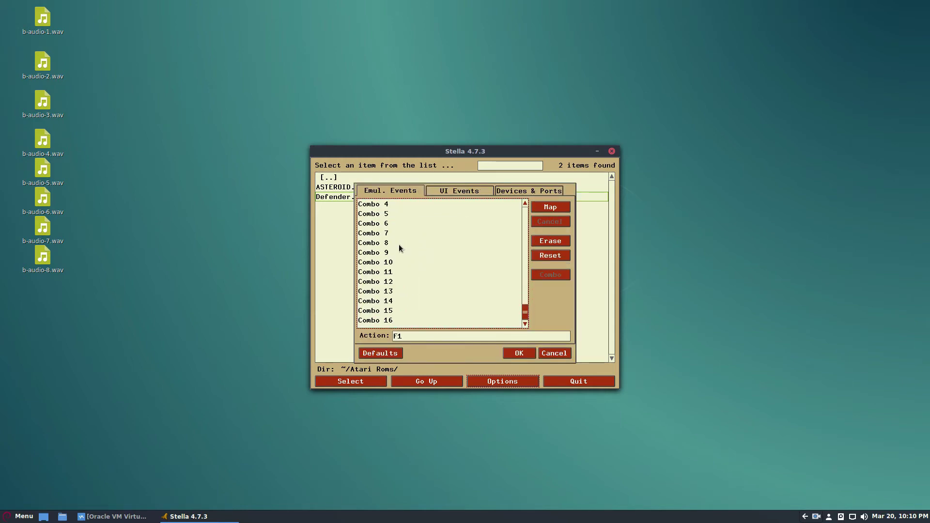
pyautogui.scroll(7, 399, 244)
pyautogui.click(463, 191)
pyautogui.scroll(-1, 404, 265)
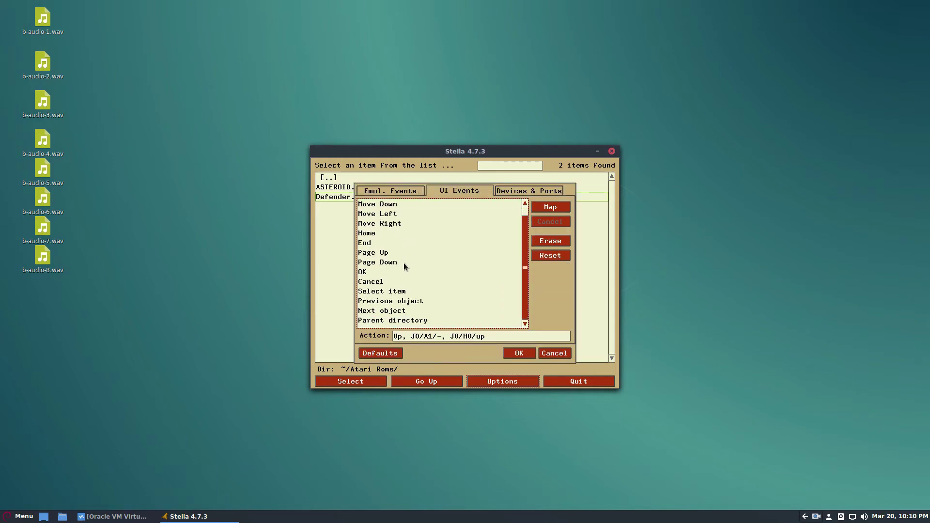
pyautogui.click(395, 190)
pyautogui.scroll(3, 414, 233)
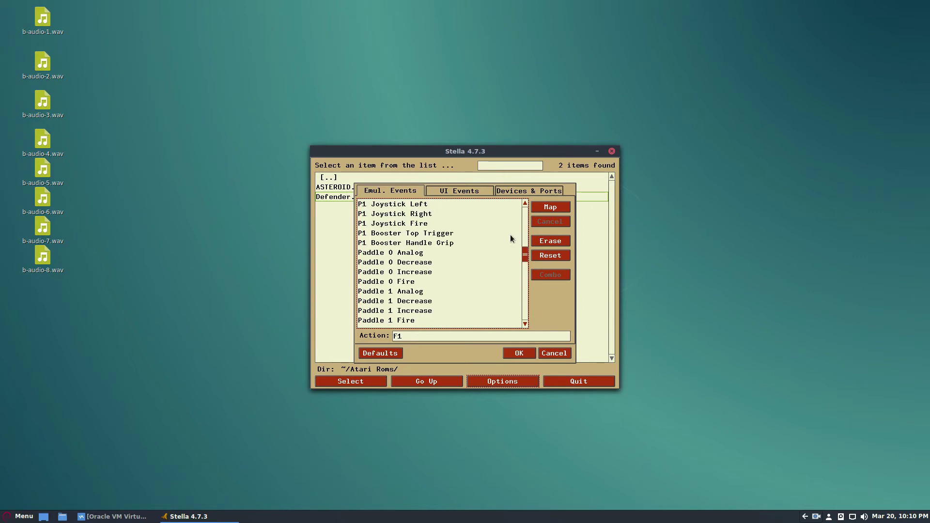
# Review the UI events available for mapping, from Move Up to Parent directory.
pyautogui.click(452, 192)
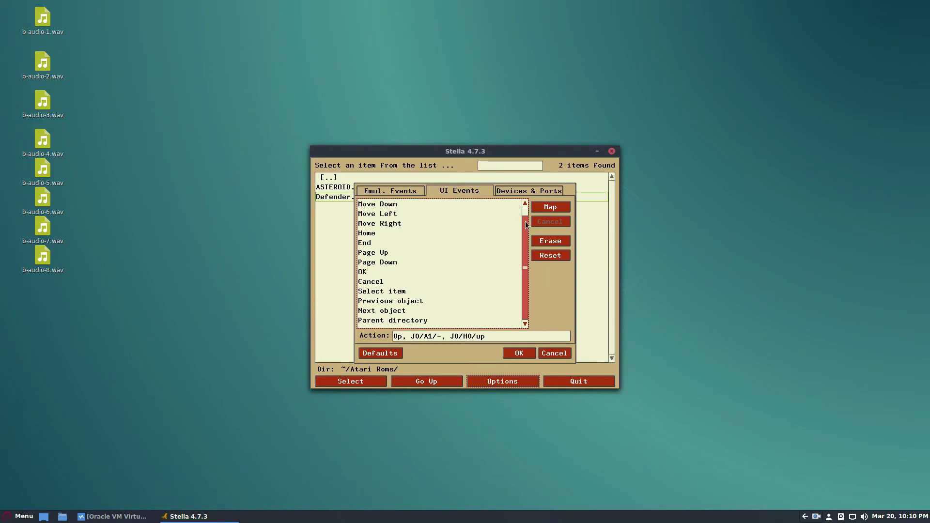
pyautogui.scroll(1, 523, 233)
pyautogui.scroll(-1, 509, 250)
pyautogui.scroll(1, 487, 282)
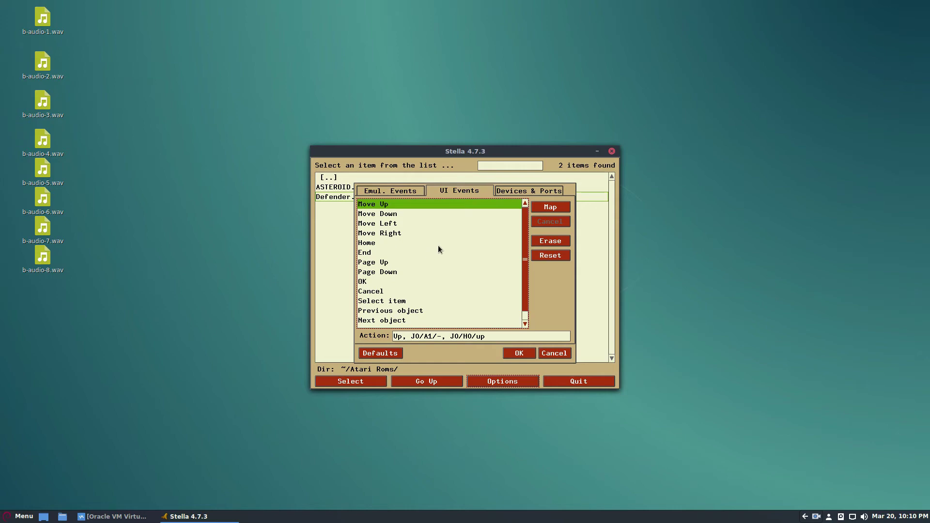
pyautogui.scroll(-1, 438, 246)
pyautogui.scroll(1, 395, 217)
# Examine the emulation events for console switches, joysticks, paddles and keyboards, and cancel the input settings.
pyautogui.click(392, 190)
pyautogui.scroll(-10, 435, 251)
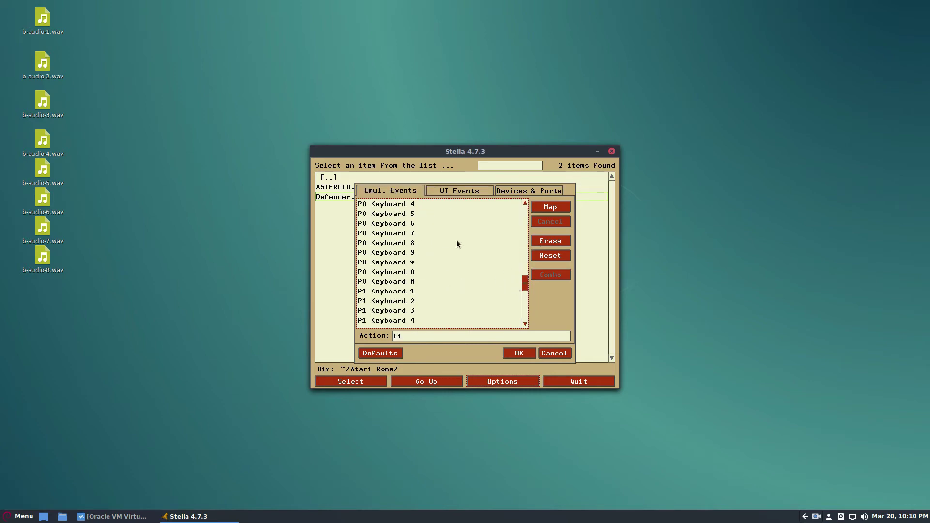
pyautogui.scroll(10, 454, 240)
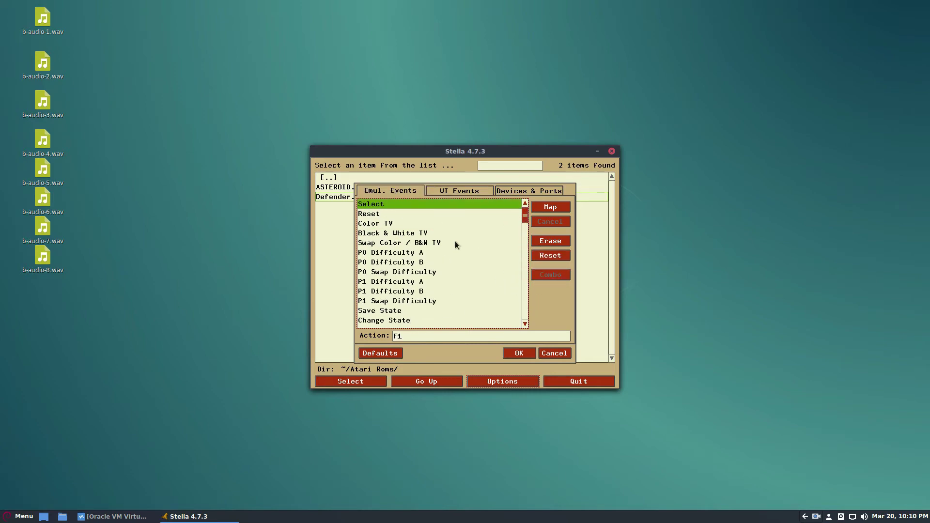
pyautogui.scroll(-4, 437, 240)
pyautogui.scroll(4, 426, 238)
pyautogui.scroll(-12, 387, 233)
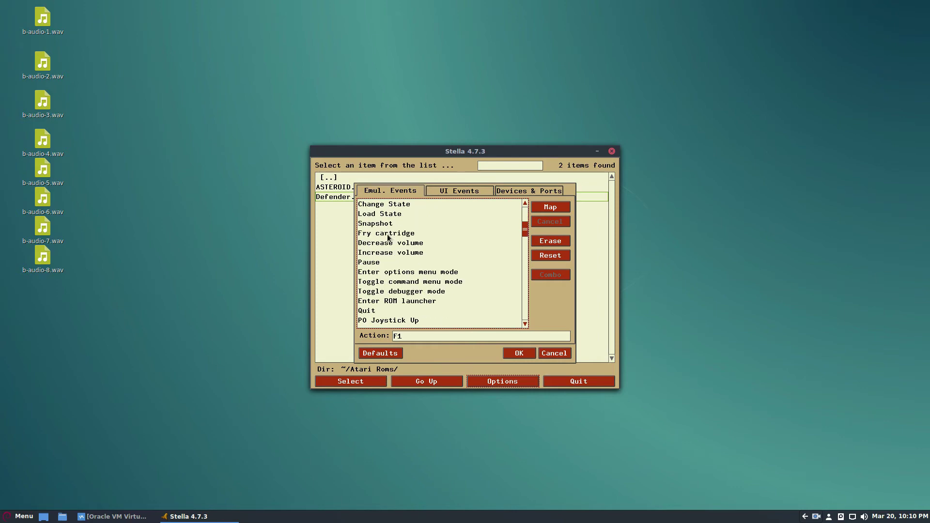
pyautogui.scroll(-4, 384, 254)
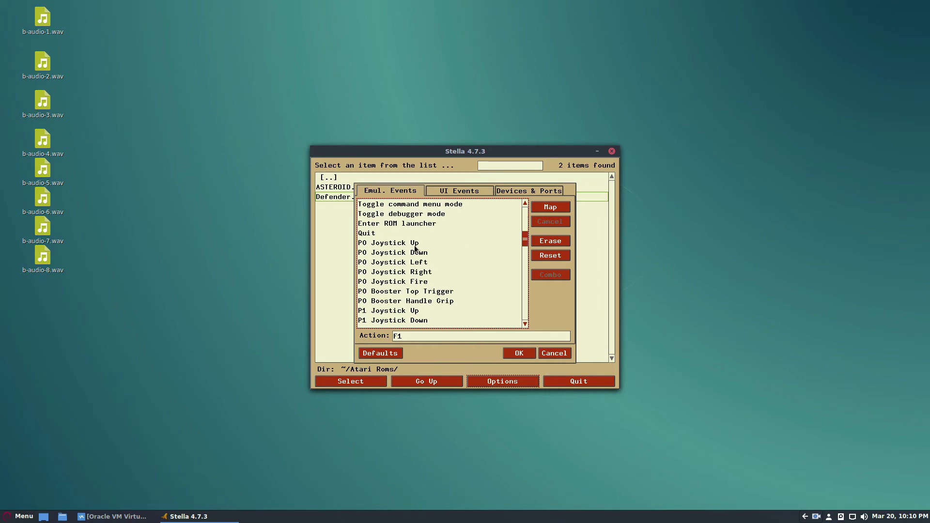
pyautogui.scroll(-4, 392, 254)
pyautogui.scroll(-4, 393, 255)
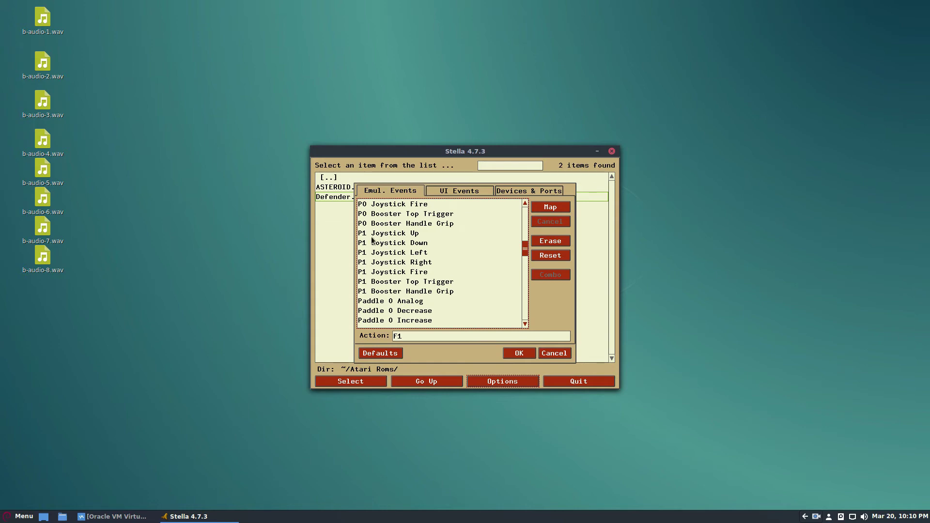
pyautogui.scroll(-3, 394, 242)
pyautogui.scroll(3, 387, 245)
pyautogui.scroll(-2, 391, 240)
pyautogui.scroll(-2, 430, 220)
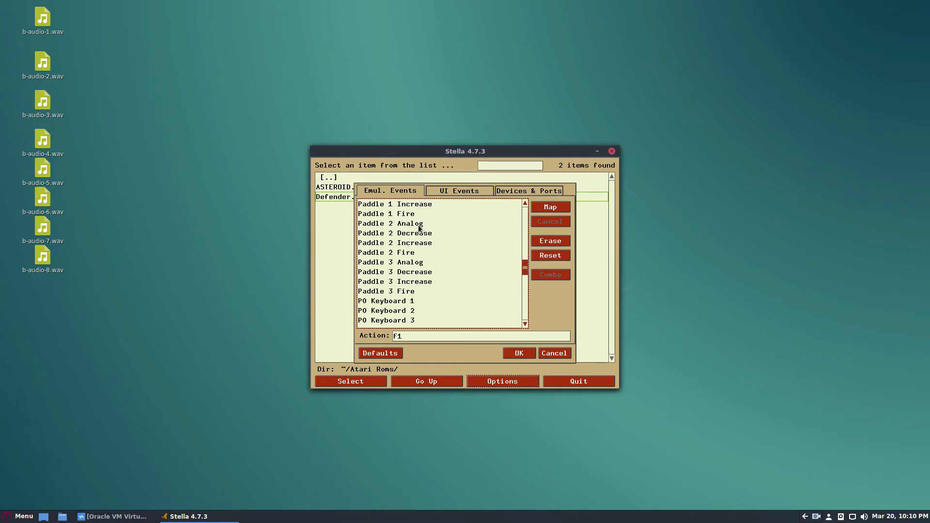
pyautogui.click(555, 353)
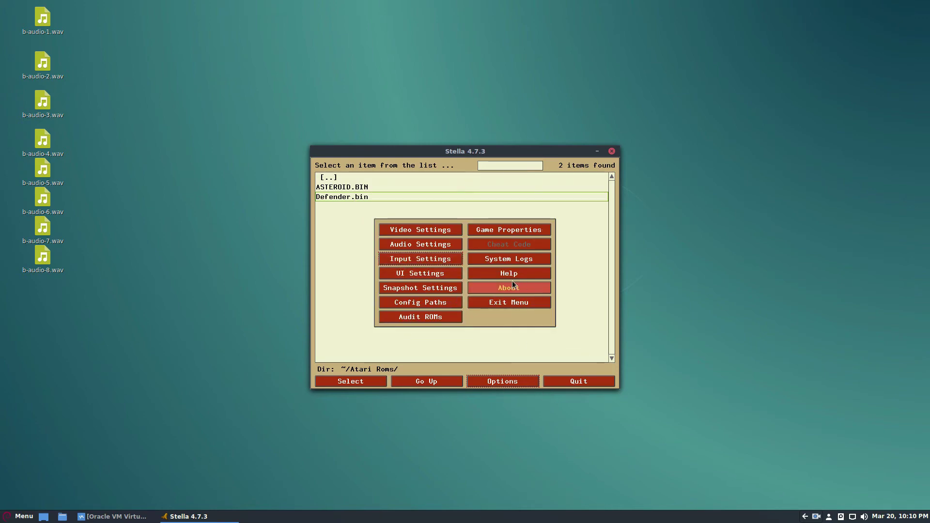
# In the TV effects of the video settings, try the Composite TV mode and switch it to S-Video.
pyautogui.click(400, 230)
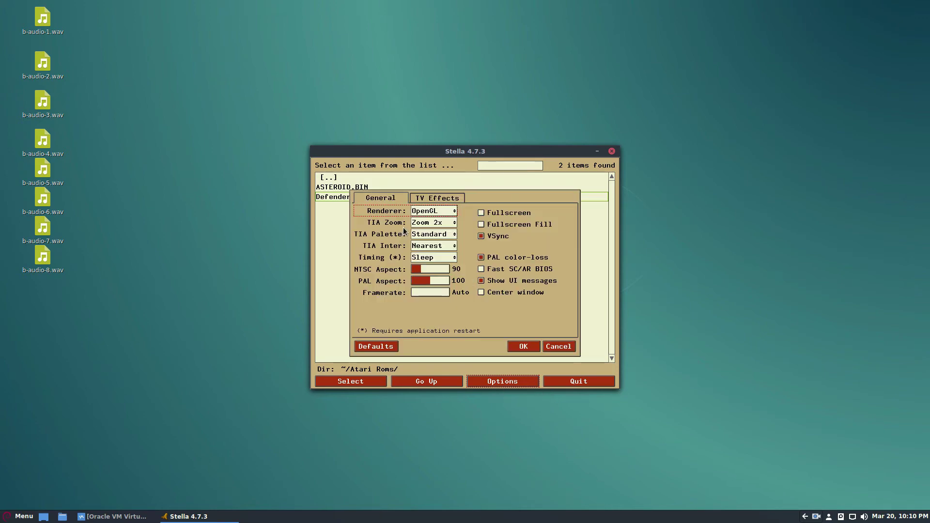
pyautogui.click(455, 199)
pyautogui.click(423, 213)
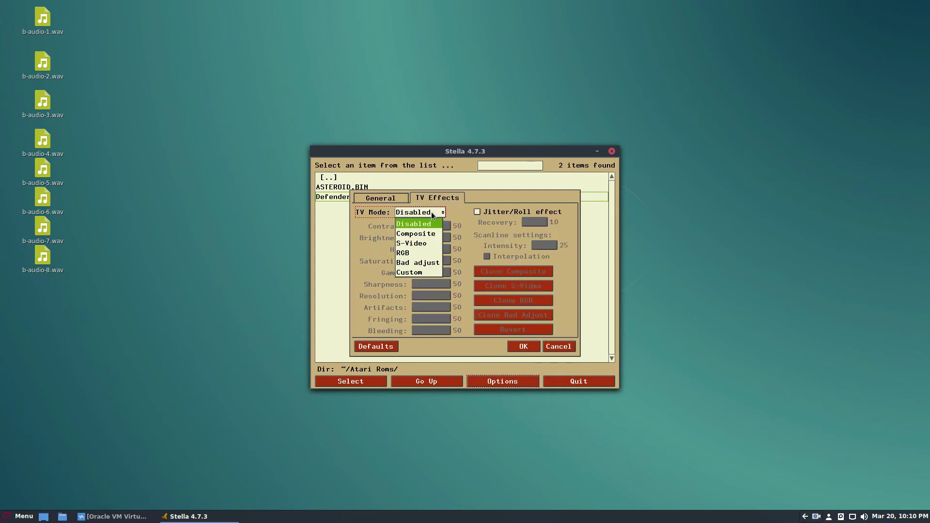
pyautogui.click(414, 234)
pyautogui.click(420, 213)
pyautogui.click(415, 243)
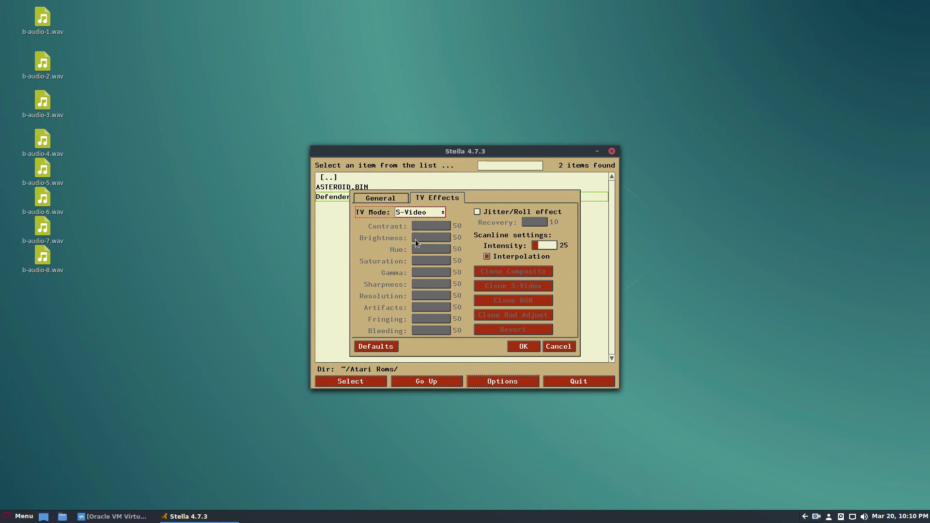
# Try the RGB and Bad adjust TV modes, and switch the TV mode to Custom.
pyautogui.click(423, 214)
pyautogui.click(410, 252)
pyautogui.click(427, 212)
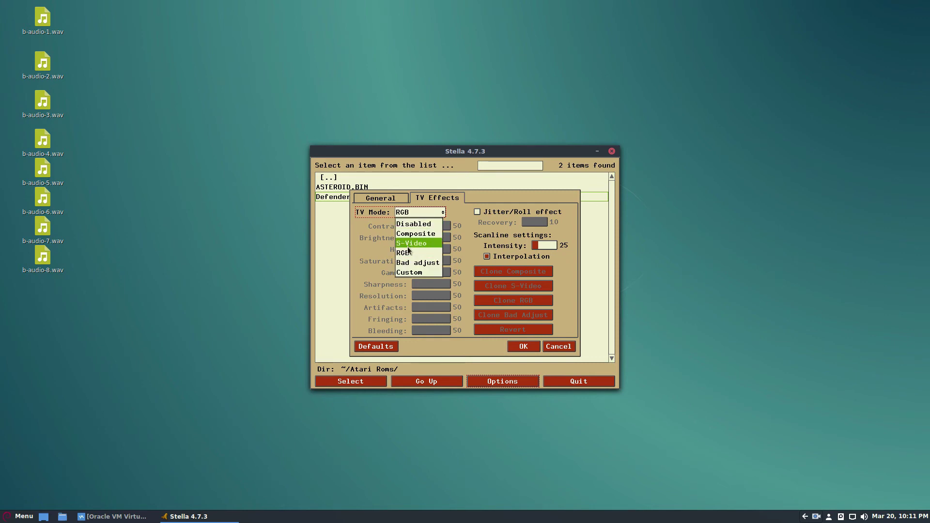
pyautogui.click(416, 262)
pyautogui.click(417, 213)
pyautogui.click(410, 272)
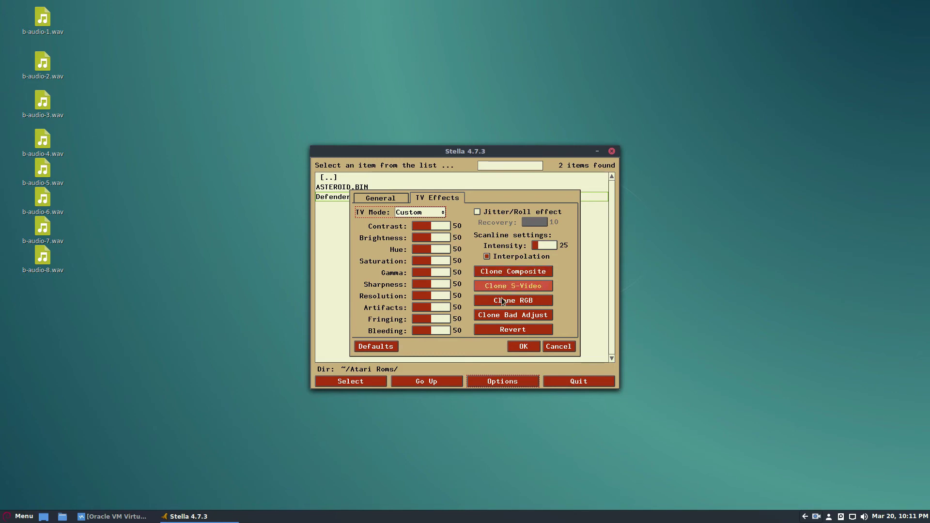
# Set the TV mode to Disabled and apply the video settings.
pyautogui.click(410, 198)
pyautogui.click(413, 198)
pyautogui.click(412, 213)
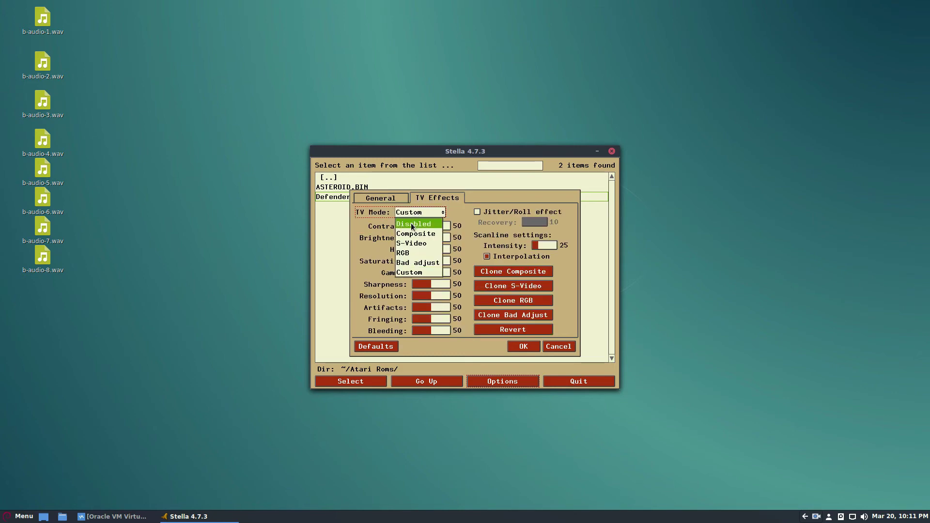
pyautogui.click(411, 222)
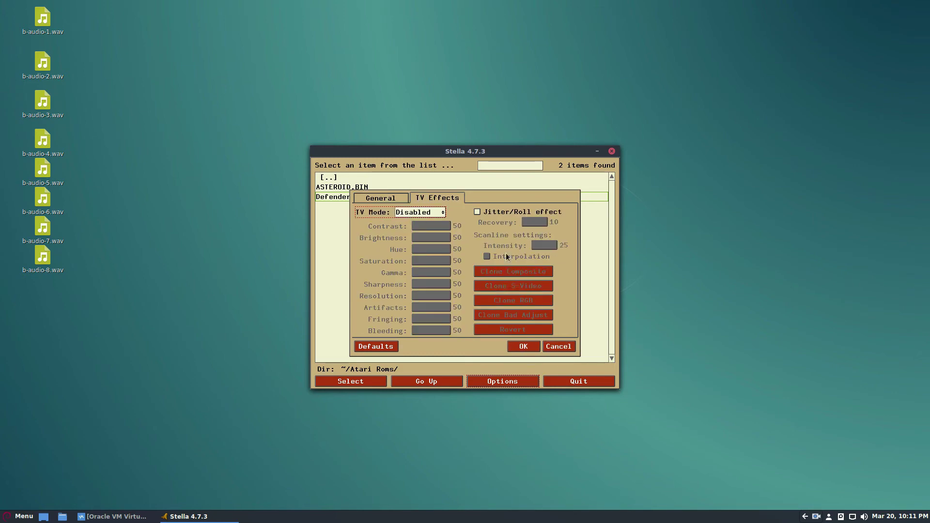
pyautogui.click(522, 346)
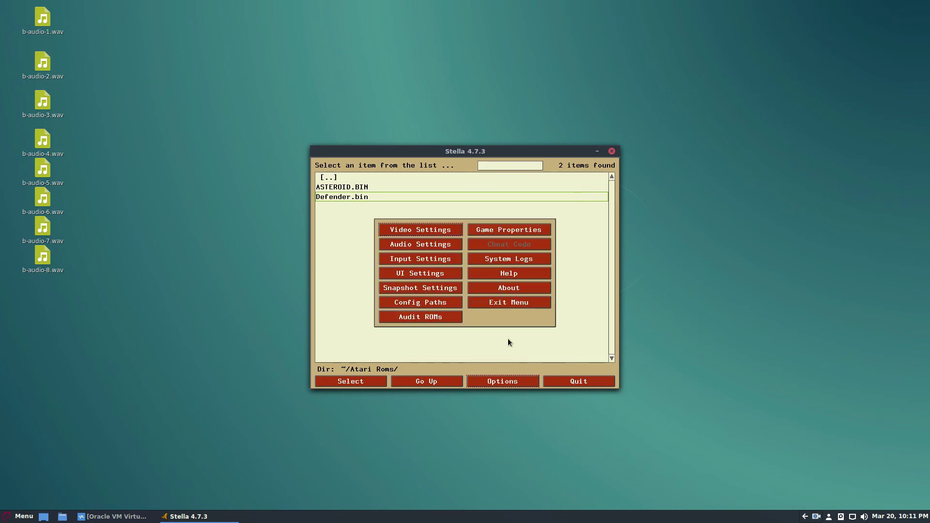
# Check the sample size and frequency choices in the audio settings, disable sound, apply the change and leave the options.
pyautogui.click(410, 243)
pyautogui.click(495, 252)
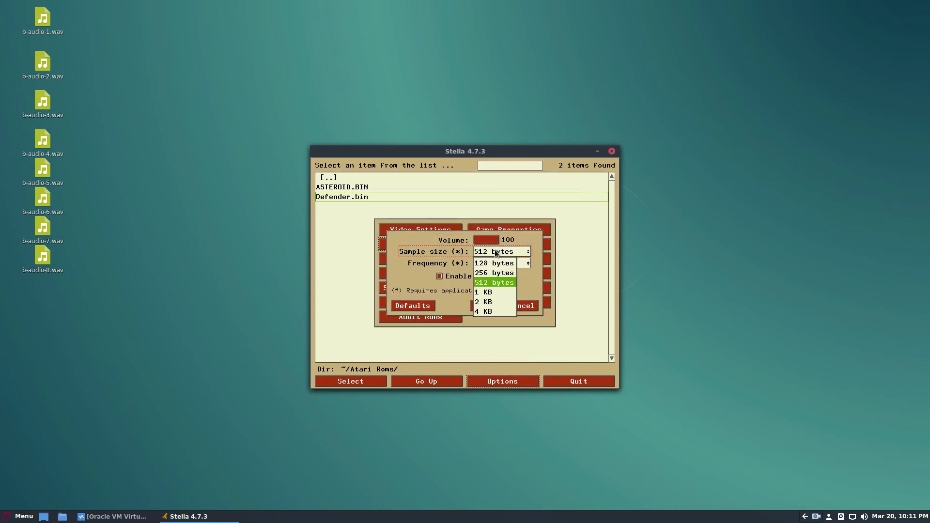
pyautogui.click(488, 251)
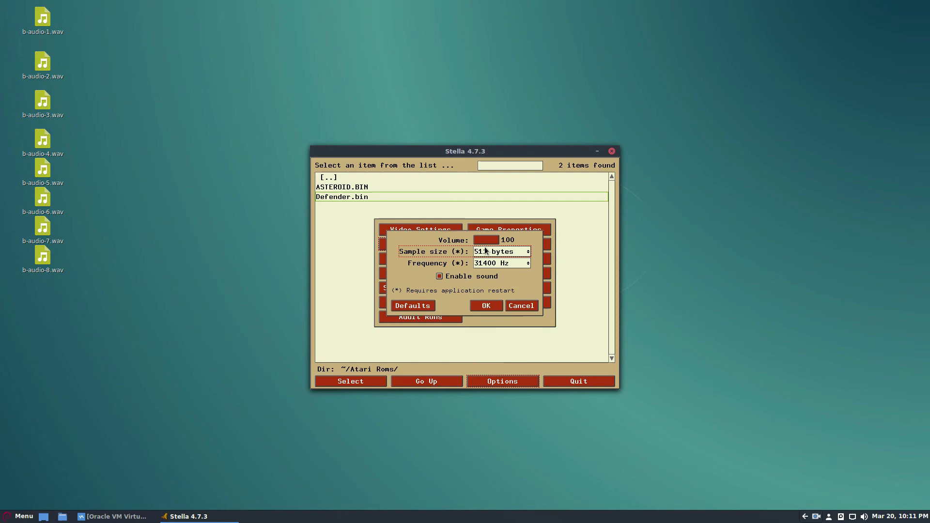
pyautogui.click(486, 263)
pyautogui.click(486, 264)
pyautogui.click(450, 277)
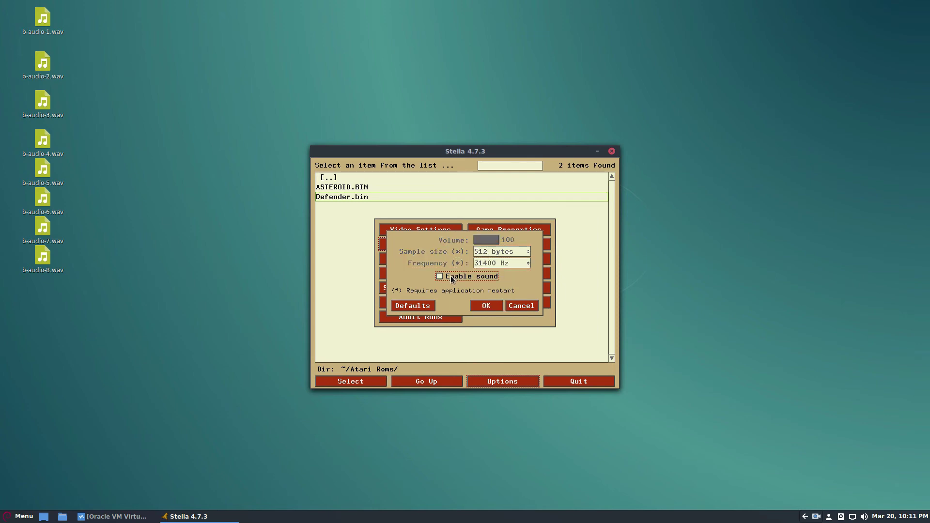
pyautogui.click(492, 305)
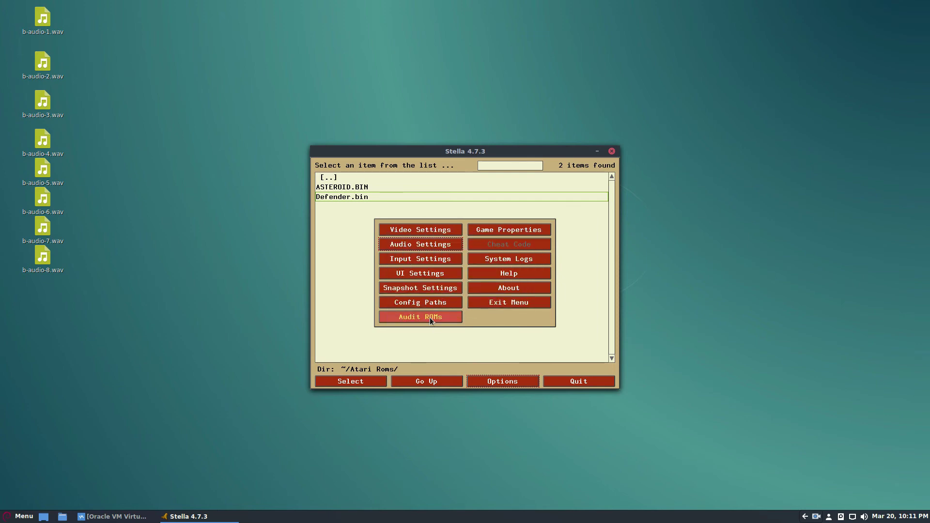
pyautogui.press('Escape')
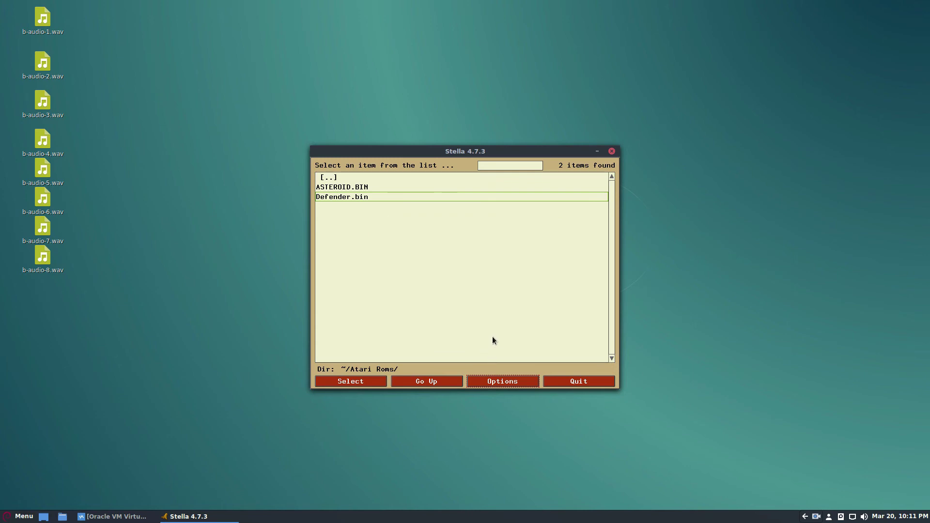
# Launch Defender.bin from the ROM list.
pyautogui.click(511, 305)
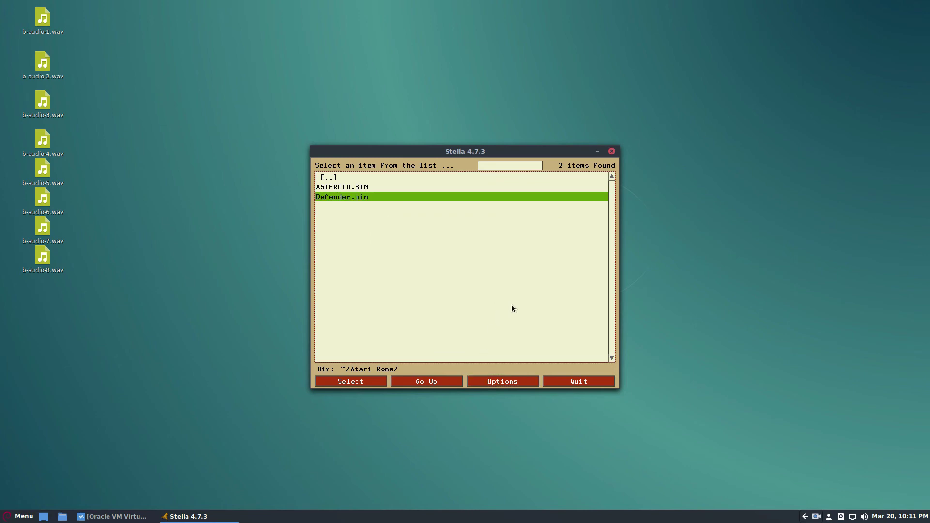
pyautogui.press('Up')
pyautogui.press('Down')
pyautogui.press('Up')
pyautogui.press('Down')
pyautogui.press('Up')
pyautogui.press('Down')
pyautogui.press('Return')
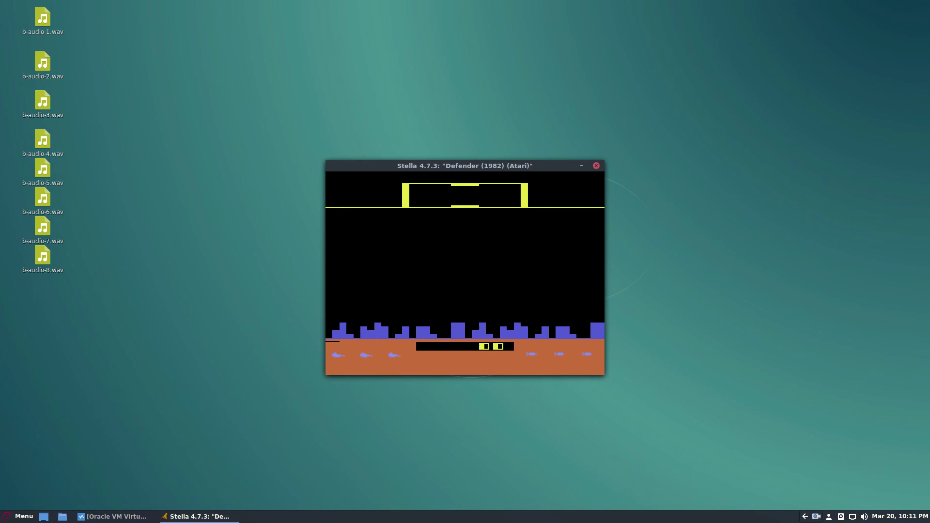
# Play Defender, steering the ship around the city and firing at the alien enemies.
pyautogui.press('Left')
pyautogui.press('Up')
pyautogui.press('space')
pyautogui.press('space')
pyautogui.press('space')
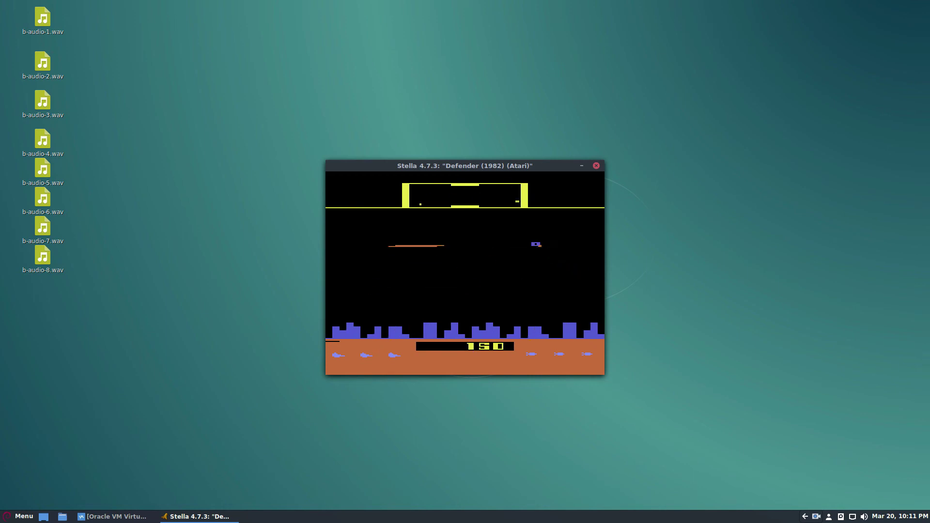
pyautogui.press('Down')
pyautogui.press('Up')
pyautogui.press('space')
pyautogui.press('space')
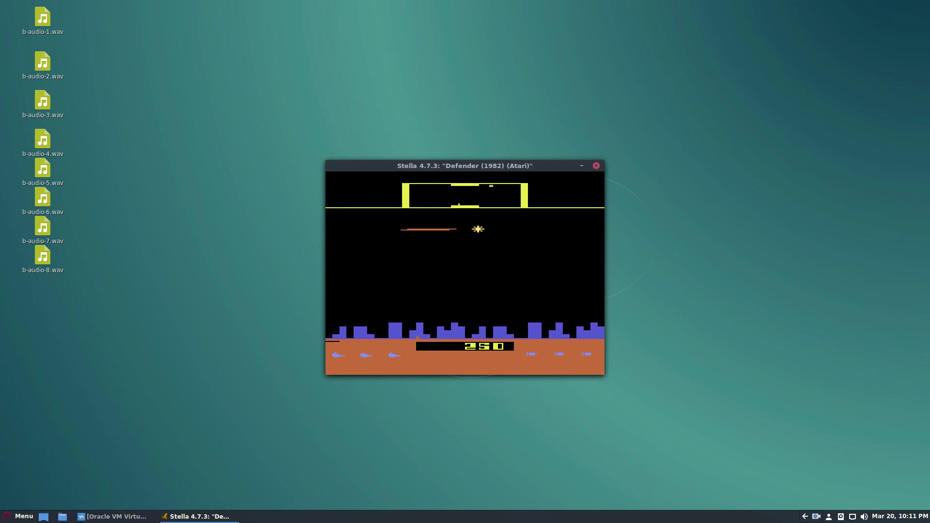
pyautogui.press('Down')
pyautogui.press('space')
pyautogui.press('Down')
pyautogui.press('Up')
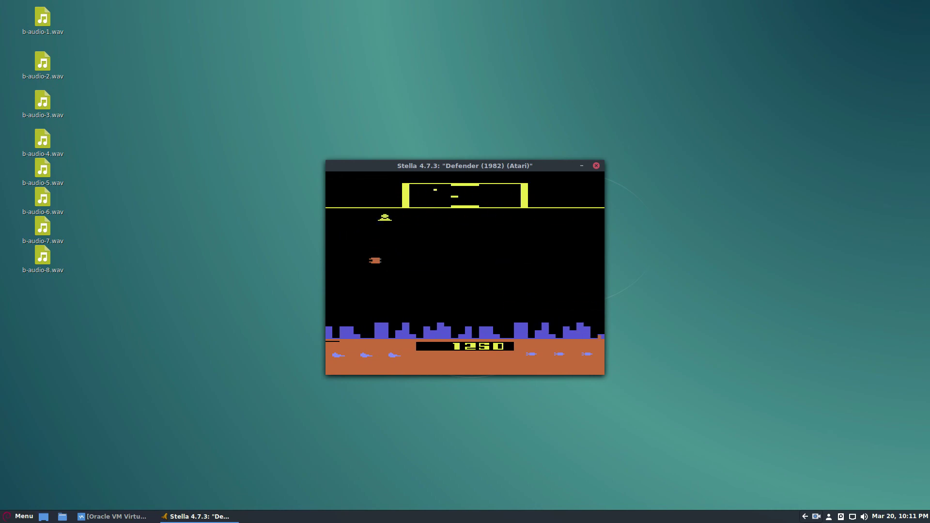
pyautogui.press('Down')
pyautogui.press('space')
pyautogui.press('Up')
pyautogui.press('space')
pyautogui.press('Down')
pyautogui.press('Up')
pyautogui.press('space')
pyautogui.press('Down')
pyautogui.press('space')
pyautogui.press('Up')
pyautogui.press('space')
pyautogui.press('Down')
pyautogui.press('space')
pyautogui.press('Down')
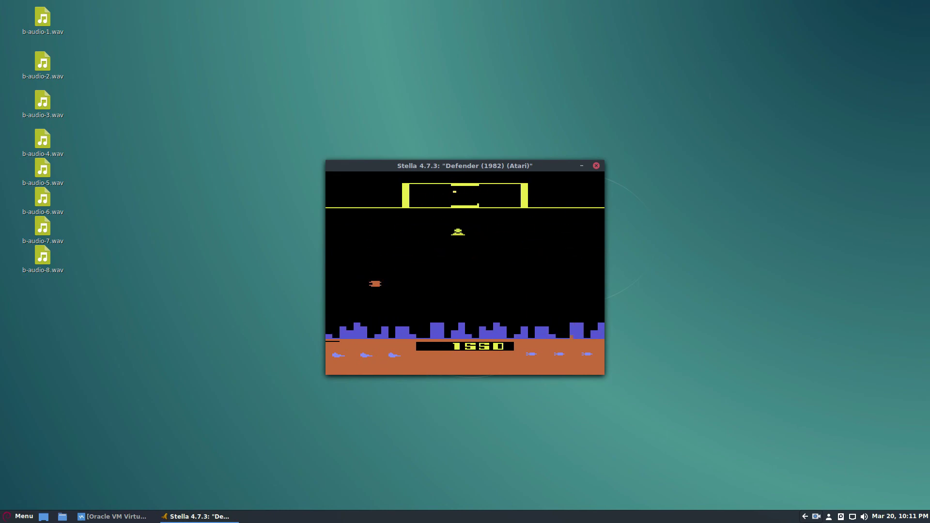
pyautogui.press('Up')
pyautogui.press('Up')
pyautogui.press('Right')
pyautogui.press('Down')
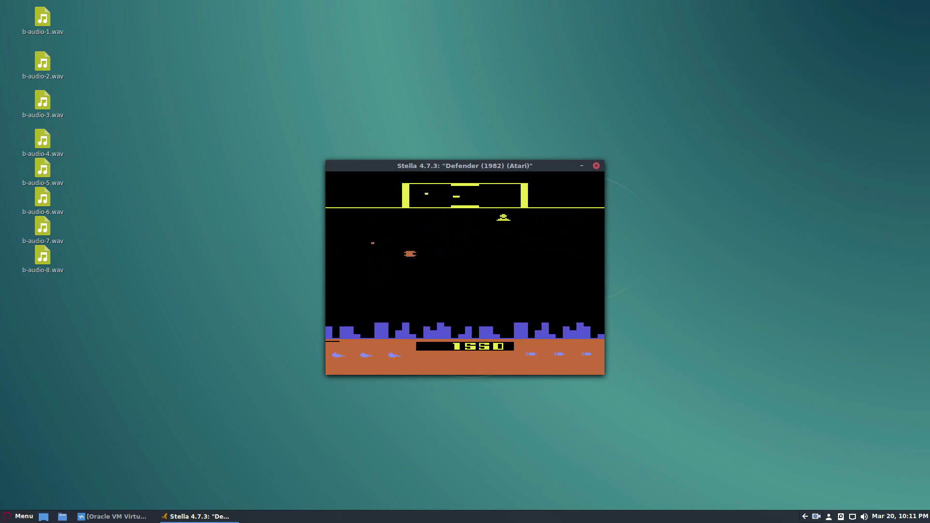
pyautogui.press('space')
pyautogui.press('space')
pyautogui.press('Up')
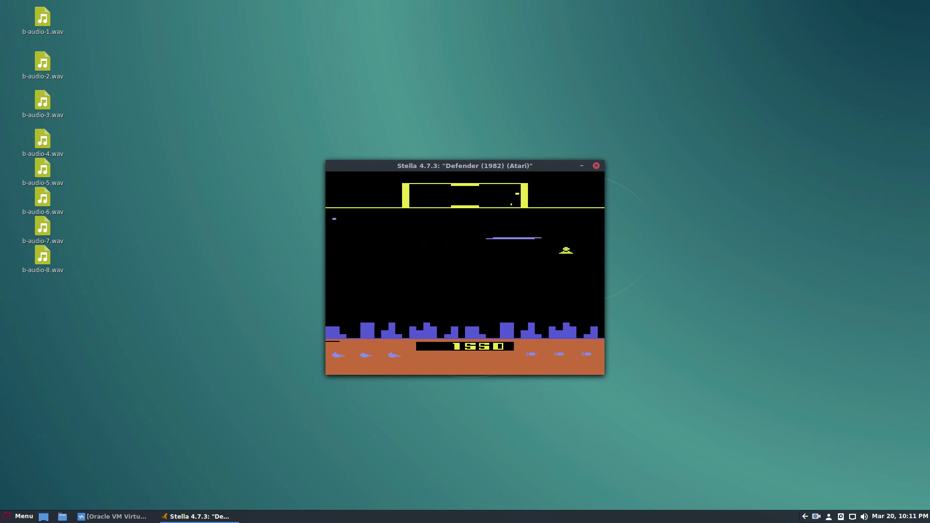
pyautogui.press('Down')
pyautogui.press('space')
pyautogui.press('Up')
pyautogui.press('space')
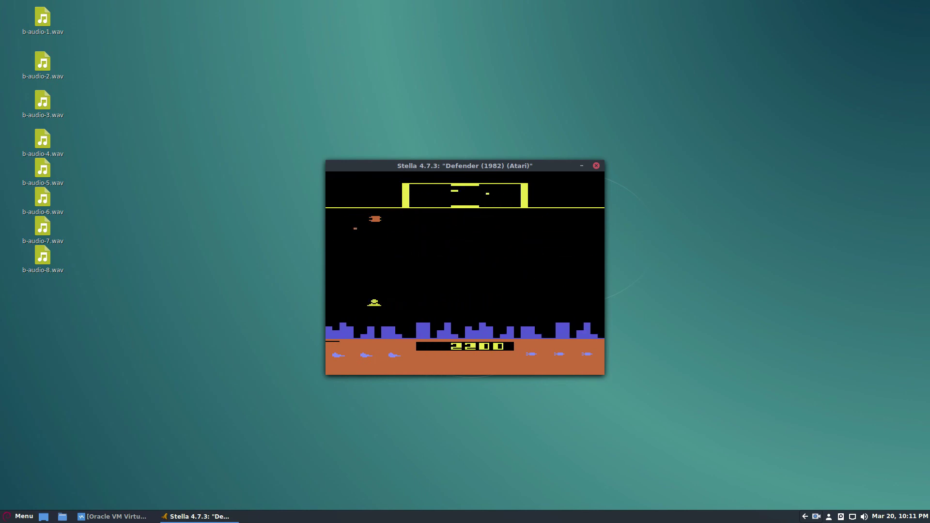
pyautogui.press('Down')
pyautogui.press('space')
pyautogui.press('space')
pyautogui.press('Down')
pyautogui.press('space')
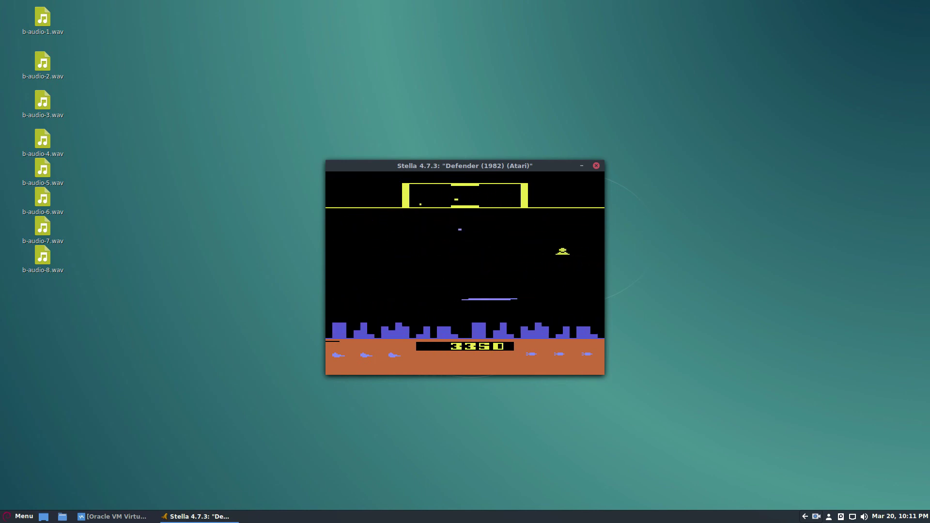
pyautogui.press('Up')
pyautogui.press('space')
pyautogui.press('Up')
pyautogui.press('space')
pyautogui.press('space')
pyautogui.press('space')
pyautogui.press('Up')
pyautogui.press('space')
pyautogui.press('Up')
pyautogui.press('space')
pyautogui.press('space')
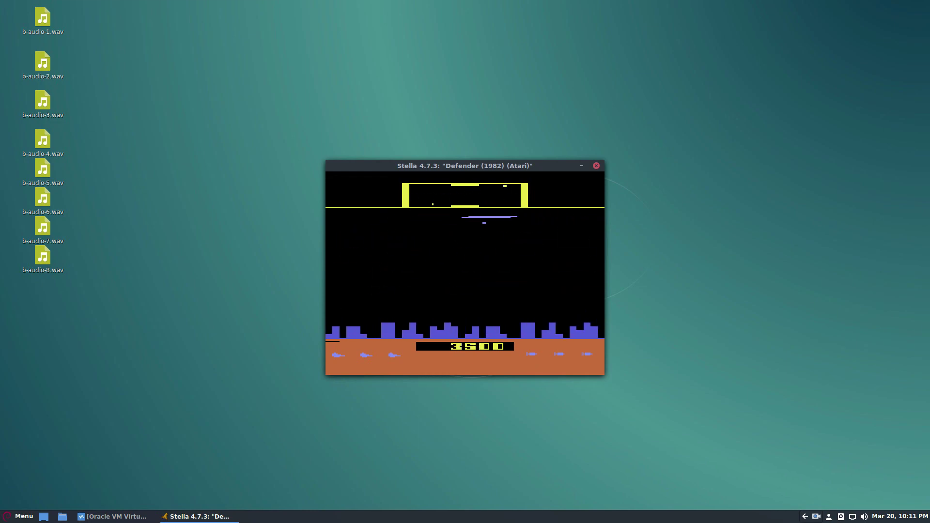
pyautogui.press('Down')
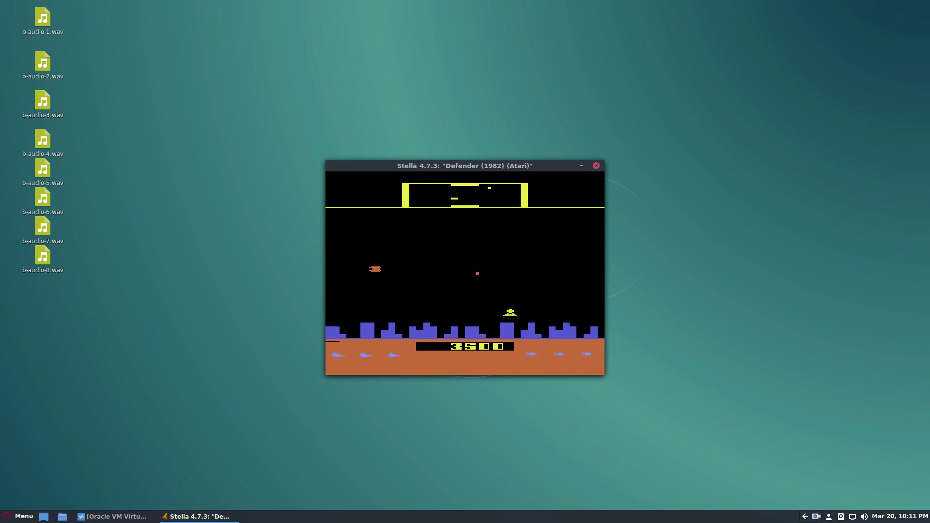
pyautogui.press('Up')
pyautogui.press('space')
pyautogui.press('Down')
pyautogui.press('space')
pyautogui.press('space')
pyautogui.press('space')
pyautogui.press('space')
pyautogui.press('Down')
pyautogui.press('space')
pyautogui.press('Down')
pyautogui.press('space')
pyautogui.press('Up')
pyautogui.press('space')
pyautogui.press('Up')
pyautogui.press('space')
pyautogui.press('space')
pyautogui.press('Down')
pyautogui.press('space')
pyautogui.press('space')
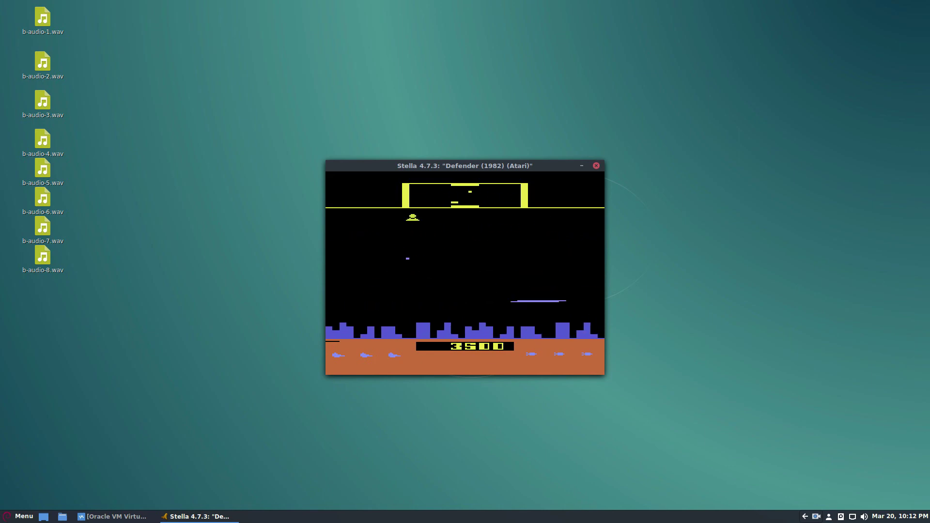
pyautogui.press('Left')
pyautogui.press('space')
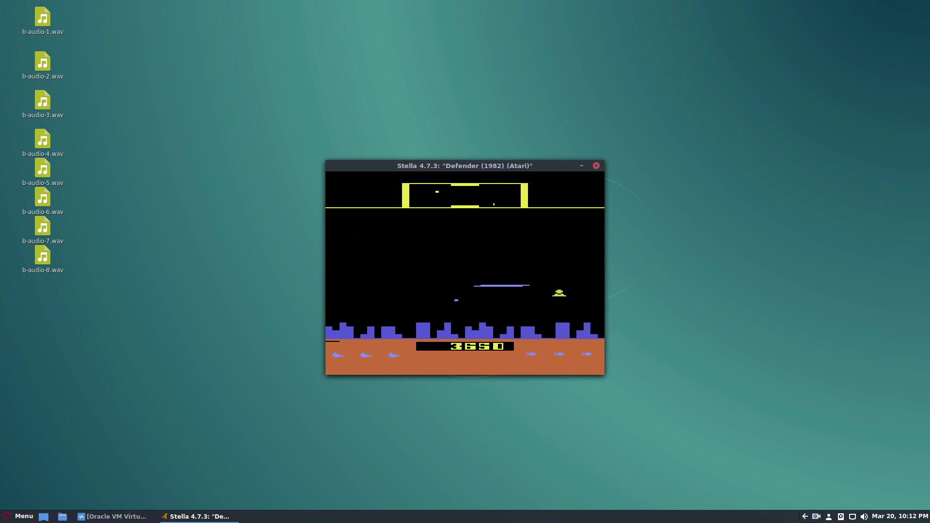